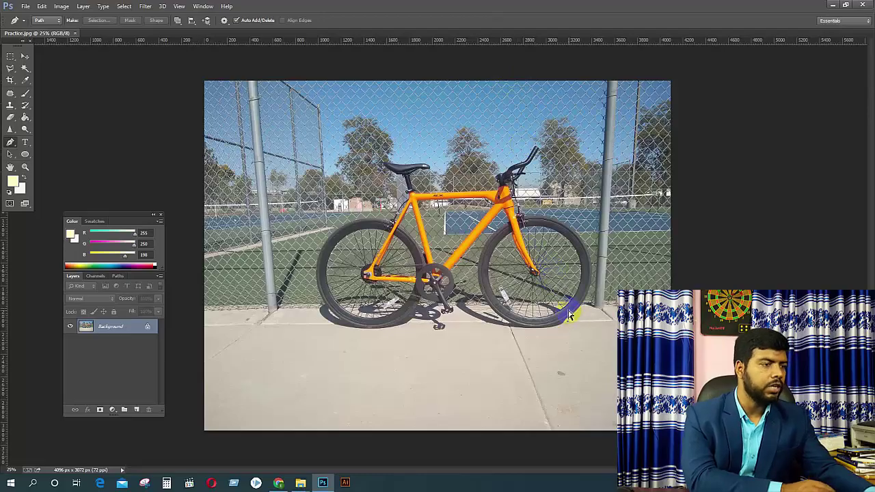
# - Trace the bicycle's outer outline with the Pen tool, starting at the handlebar grip and continuing around to the saddle
pyautogui.hotkey('ctrl', '+')
pyautogui.hotkey('ctrl', '+')
pyautogui.hotkey('ctrl', '+')
pyautogui.hotkey('ctrl', '+')
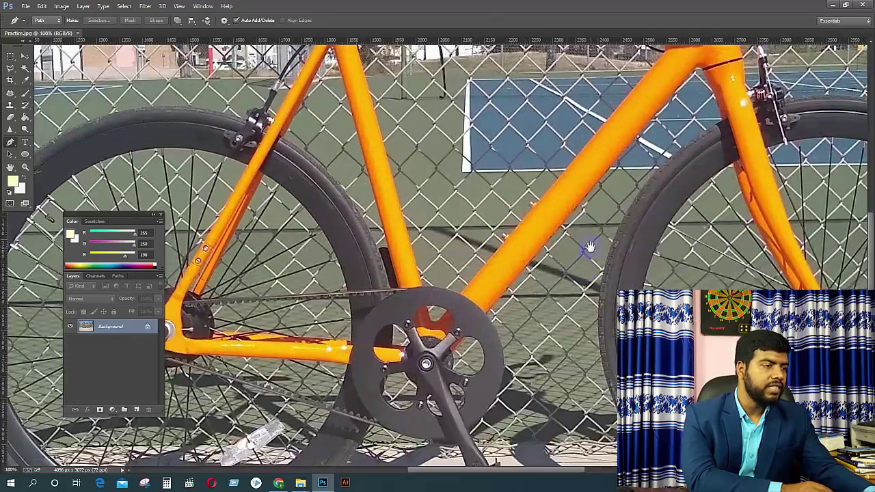
pyautogui.moveTo(611, 205); pyautogui.dragTo(563, 276)
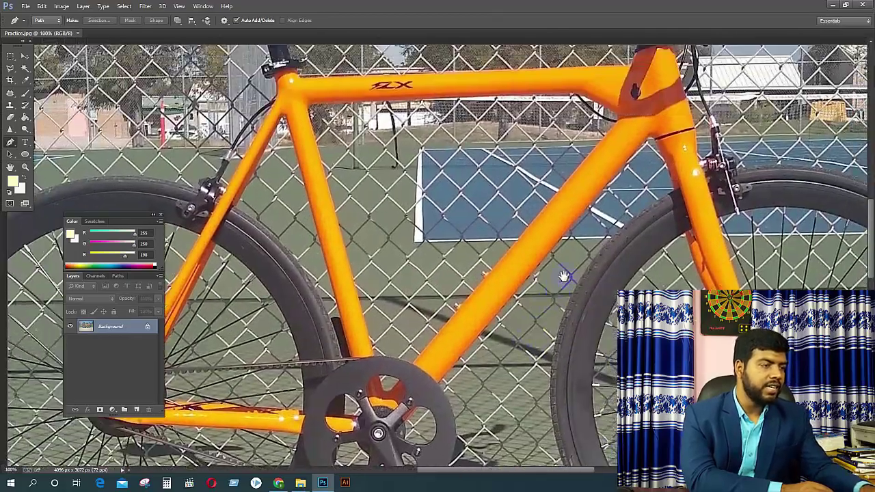
pyautogui.scroll(-3, 563, 275)
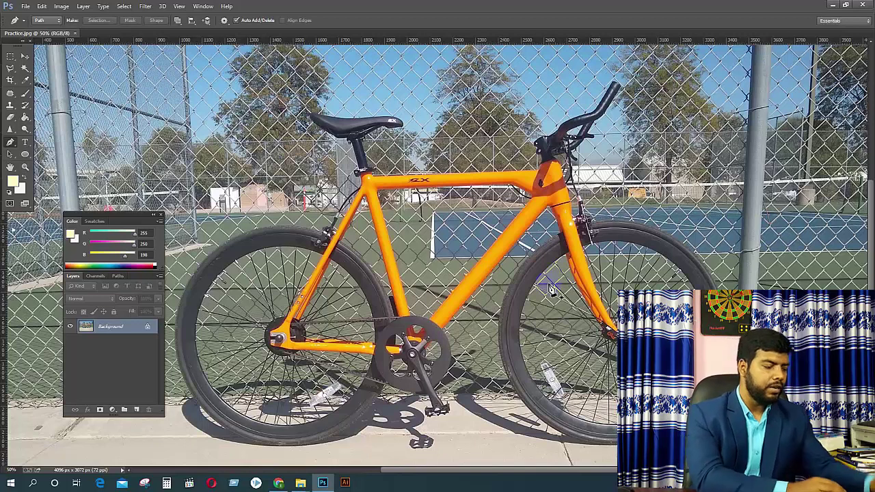
pyautogui.click(620, 86)
pyautogui.click(617, 98)
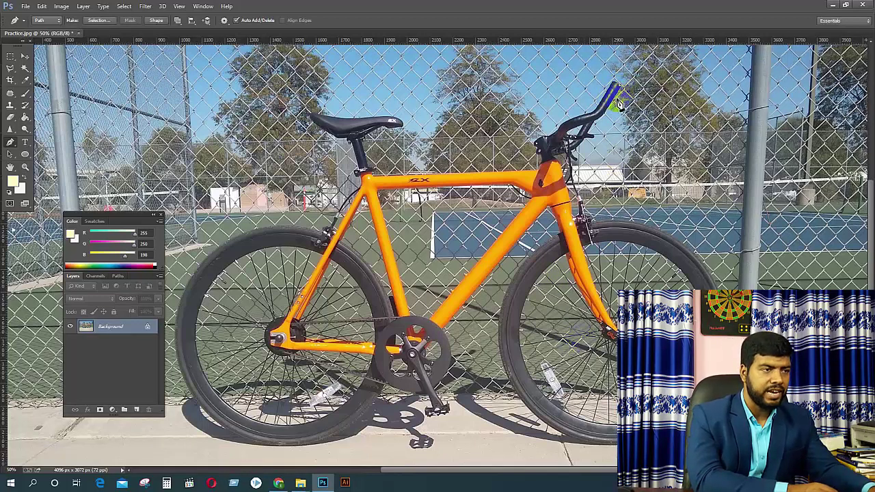
pyautogui.click(608, 113)
pyautogui.click(595, 126)
pyautogui.click(593, 137)
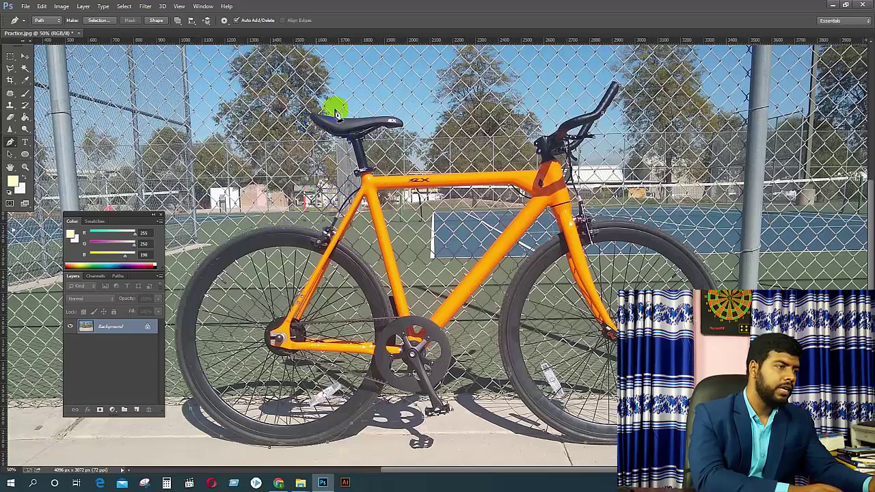
pyautogui.click(405, 110)
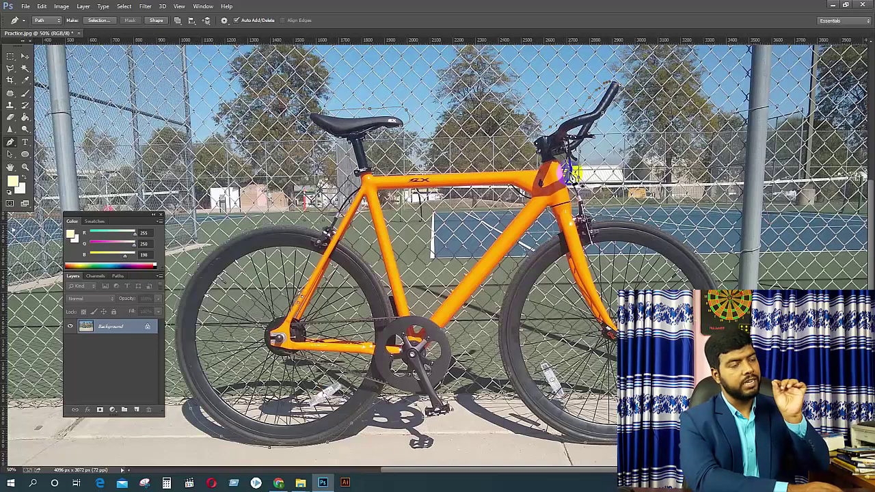
# - Show the work path and trace the small gap between the brake cable and the underside of the top tube as a closed subpath
pyautogui.click(116, 276)
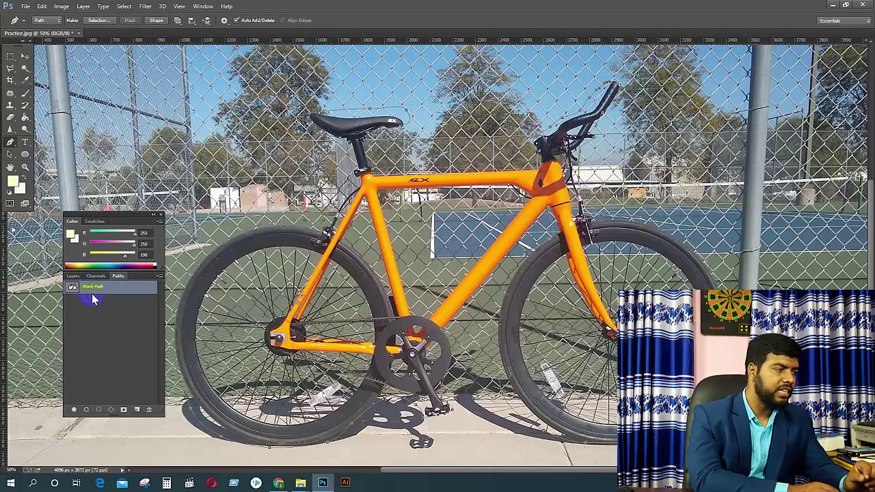
pyautogui.hotkey('ctrl', '+')
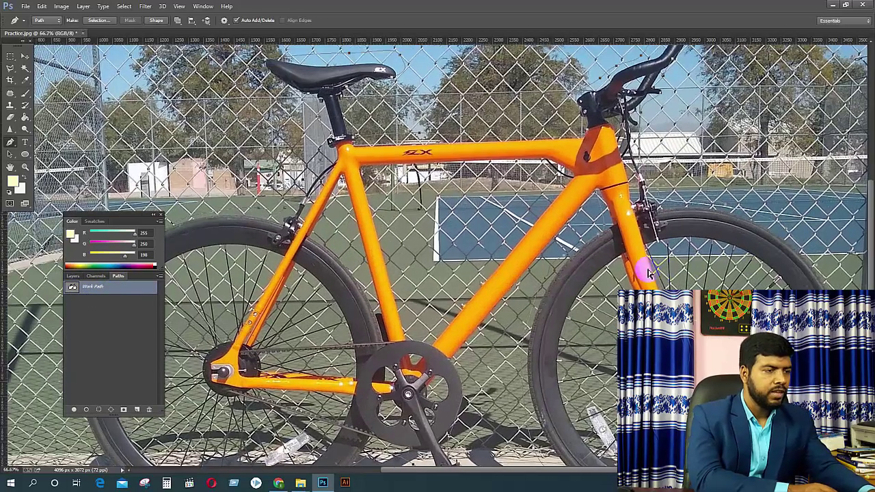
pyautogui.hotkey('ctrl', '+')
pyautogui.hotkey('ctrl', '+')
pyautogui.hotkey('ctrl', '+')
pyautogui.moveTo(637, 272); pyautogui.dragTo(471, 393)
pyautogui.moveTo(677, 226); pyautogui.dragTo(509, 407)
pyautogui.moveTo(621, 276); pyautogui.dragTo(609, 290)
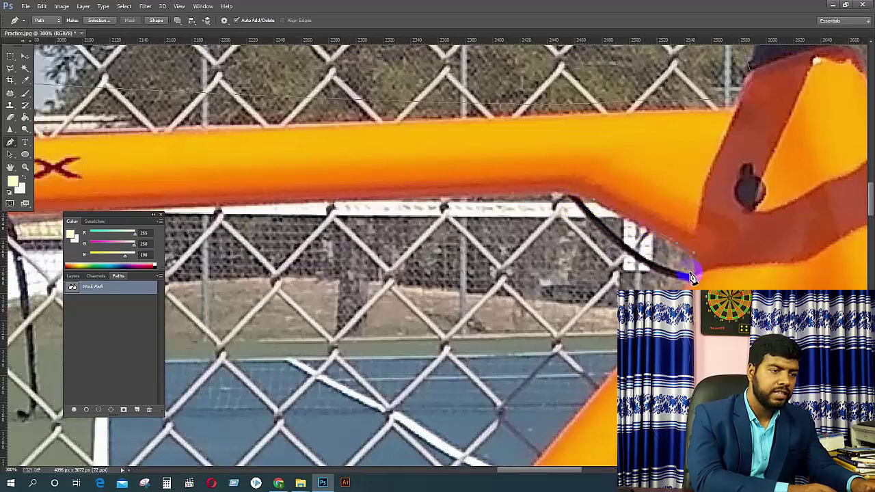
pyautogui.moveTo(691, 279); pyautogui.dragTo(544, 144)
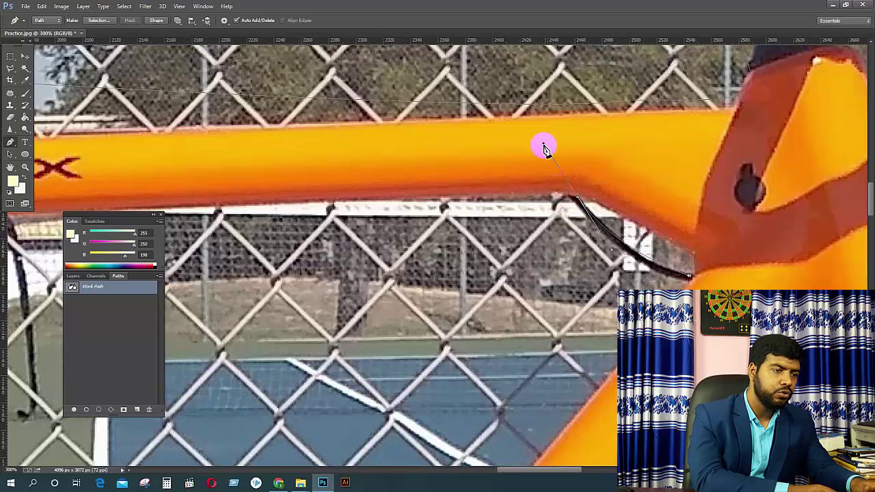
pyautogui.keyDown('alt'); pyautogui.click(580, 199); pyautogui.keyUp('alt')
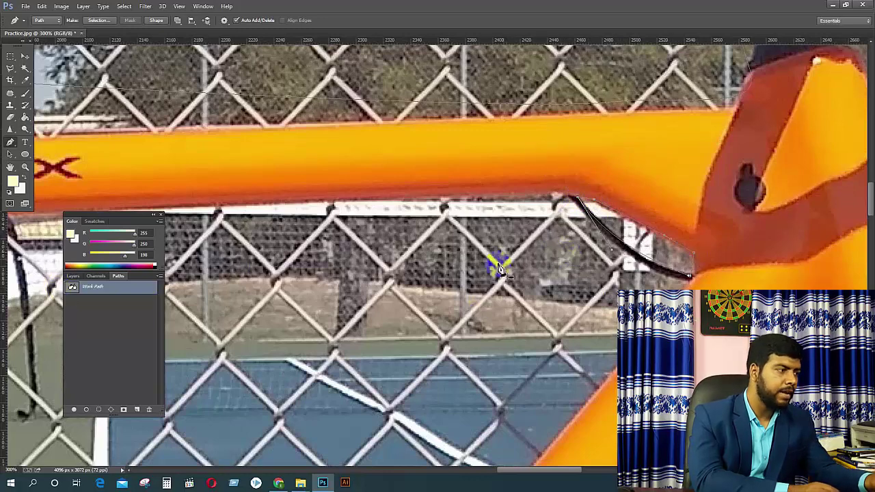
pyautogui.click(570, 201)
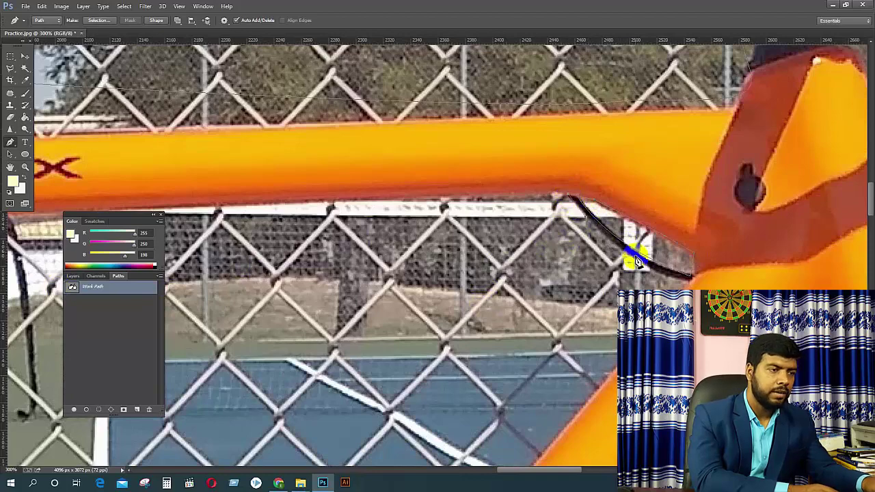
pyautogui.click(684, 279)
pyautogui.click(691, 280)
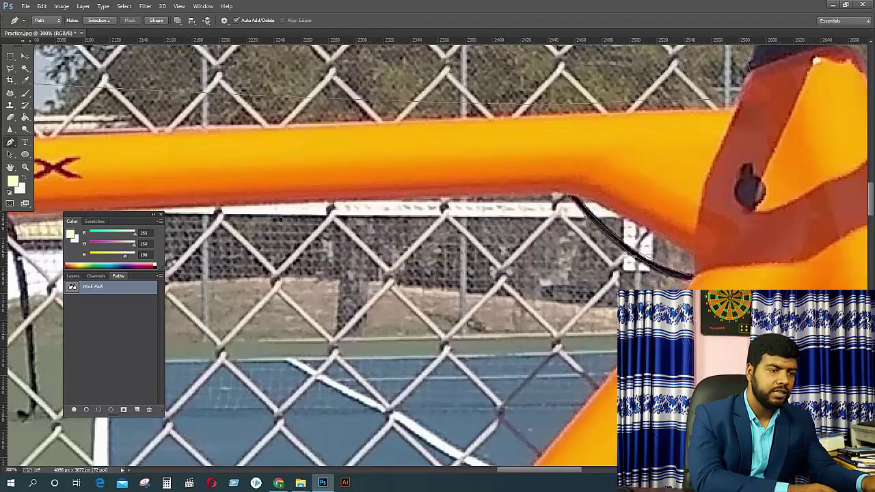
# - Trace the inside of the main frame triangle along the down tube, chainring edge, seat tube and top tube
pyautogui.moveTo(578, 426); pyautogui.dragTo(740, 45)
pyautogui.moveTo(416, 394); pyautogui.dragTo(539, 149)
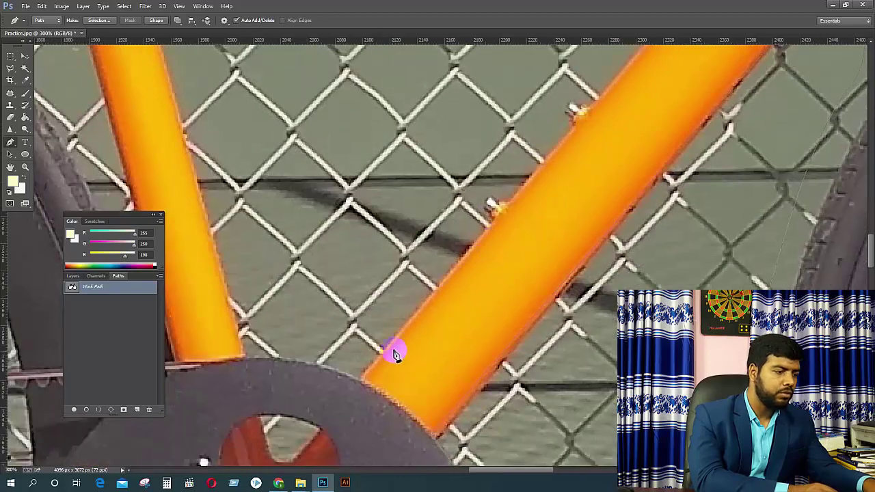
pyautogui.click(363, 378)
pyautogui.moveTo(243, 357); pyautogui.dragTo(197, 360)
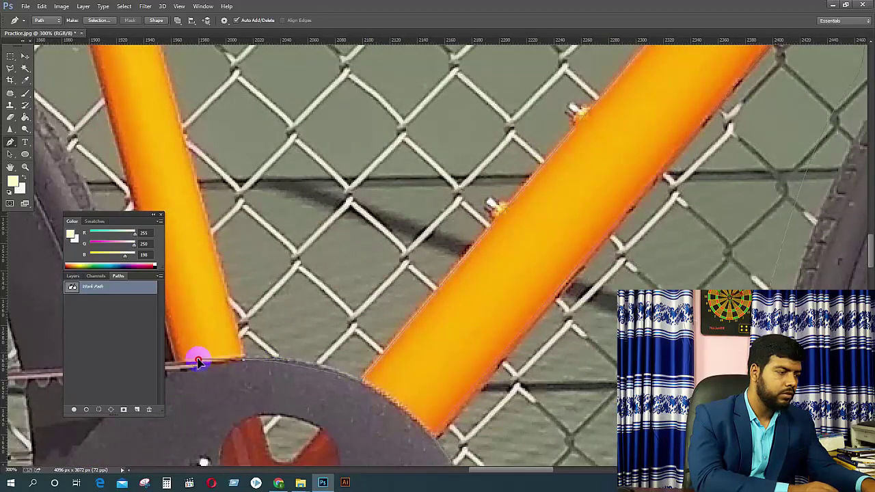
pyautogui.click(242, 362)
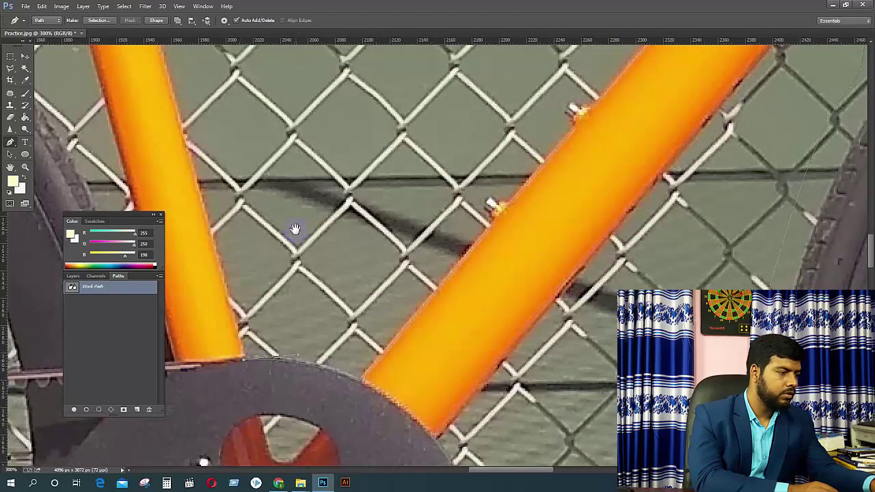
pyautogui.moveTo(295, 229); pyautogui.dragTo(403, 437)
pyautogui.moveTo(353, 257); pyautogui.dragTo(424, 431)
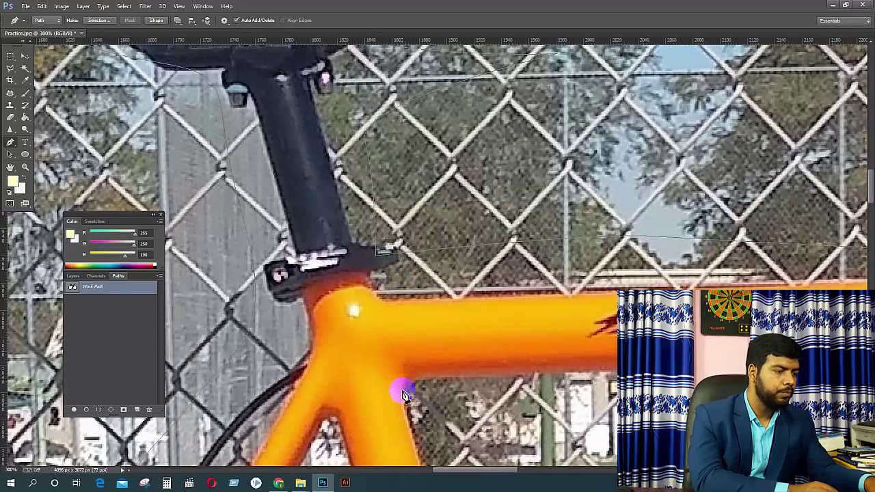
pyautogui.moveTo(752, 371); pyautogui.dragTo(328, 281)
pyautogui.scroll(-3, 327, 282)
pyautogui.hscroll(6, 327, 282)
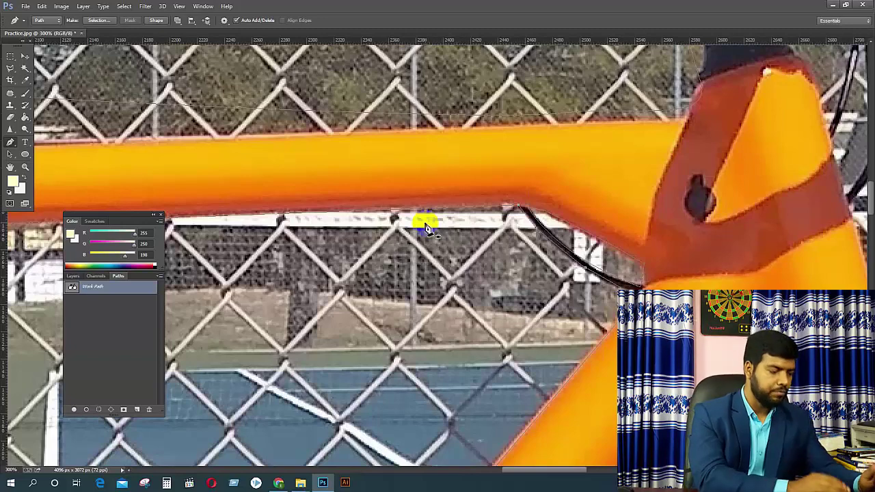
# - Examine the front fork and the spoke area of the front wheel up close
pyautogui.scroll(-5, 426, 227)
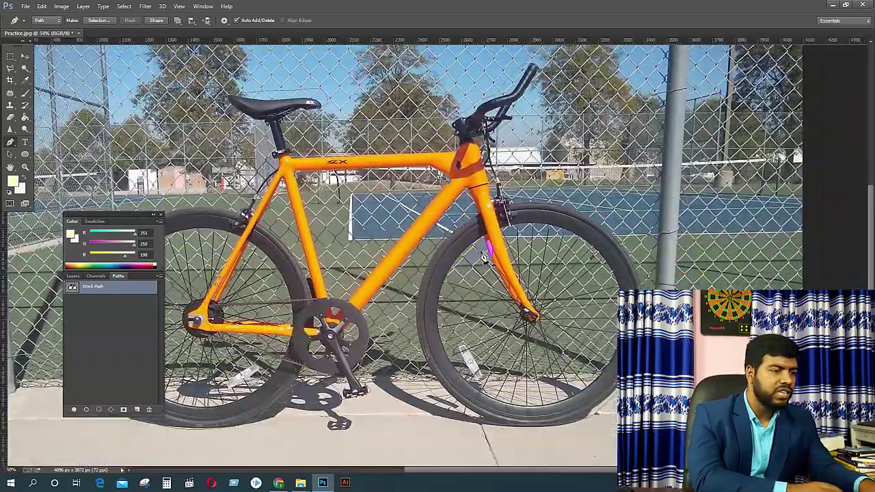
pyautogui.scroll(1, 503, 245)
pyautogui.scroll(1, 565, 259)
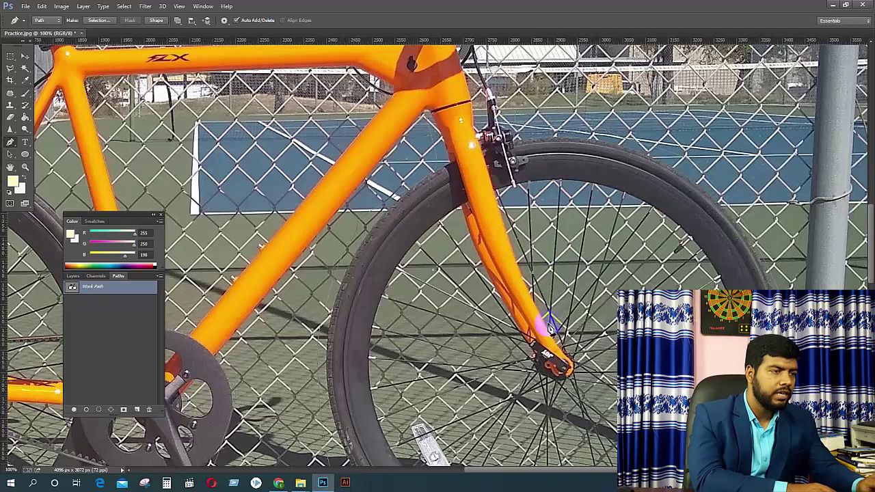
pyautogui.click(539, 300)
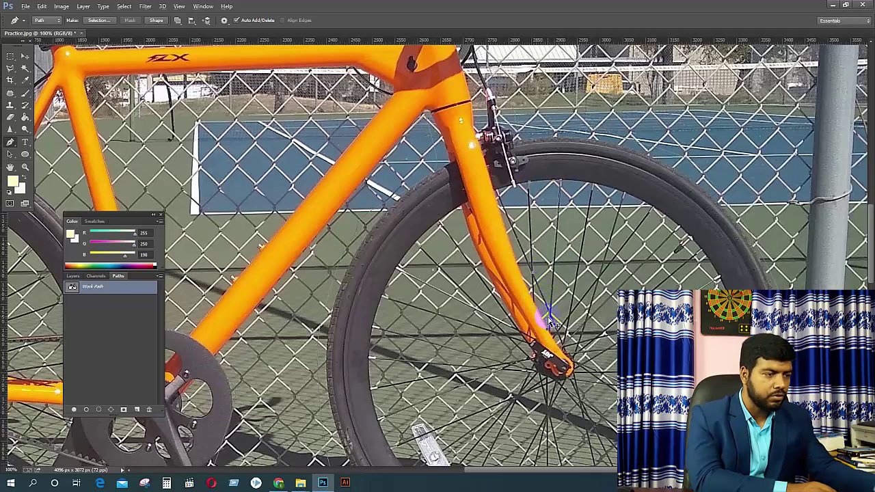
pyautogui.click(549, 308)
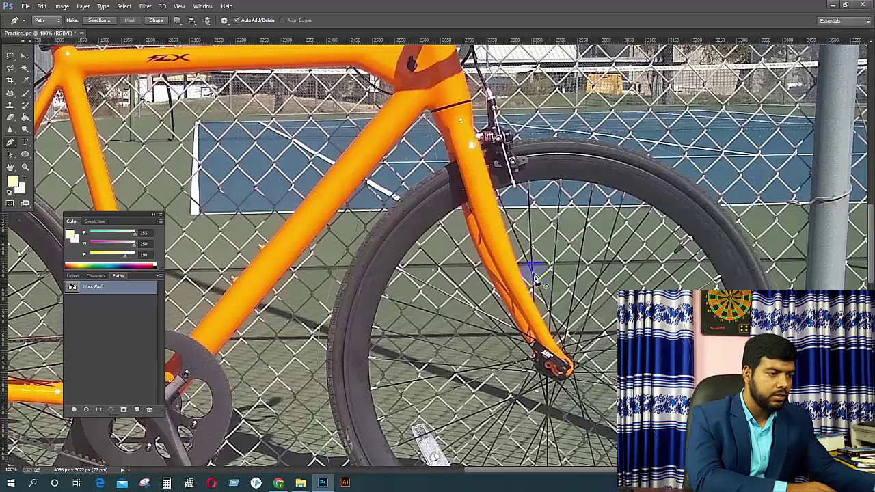
pyautogui.moveTo(566, 330)
pyautogui.mouseDown()
pyautogui.moveTo(563, 341)
pyautogui.moveTo(553, 318)
pyautogui.mouseUp()
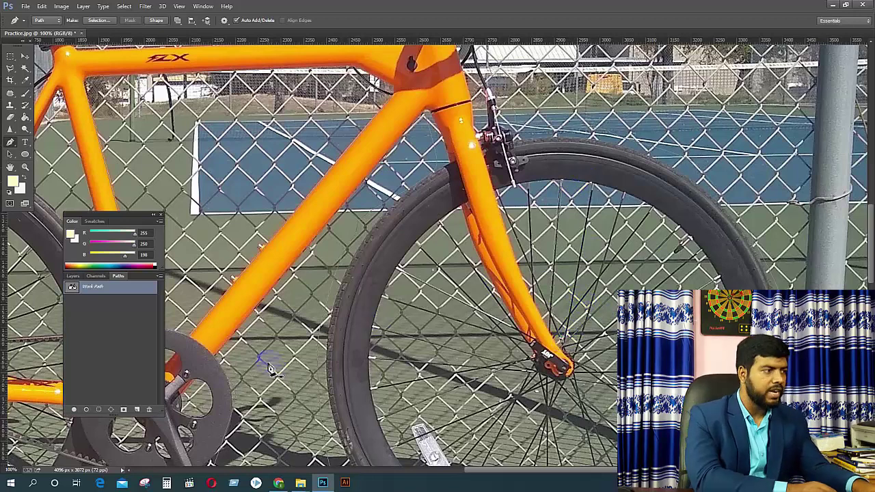
pyautogui.moveTo(268, 369); pyautogui.dragTo(269, 364)
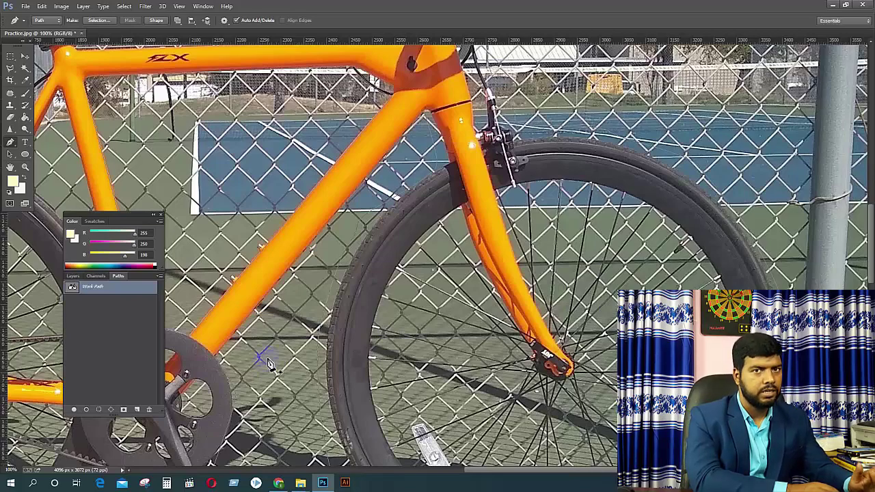
# - Check the finished work path over the whole bicycle by selecting and deselecting it
pyautogui.hotkey('ctrl', '-')
pyautogui.hotkey('ctrl', '-')
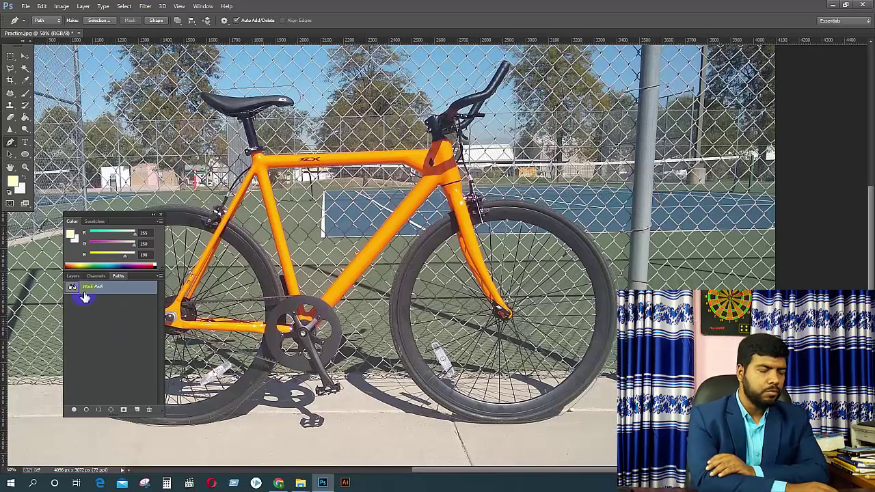
pyautogui.click(72, 275)
pyautogui.click(118, 275)
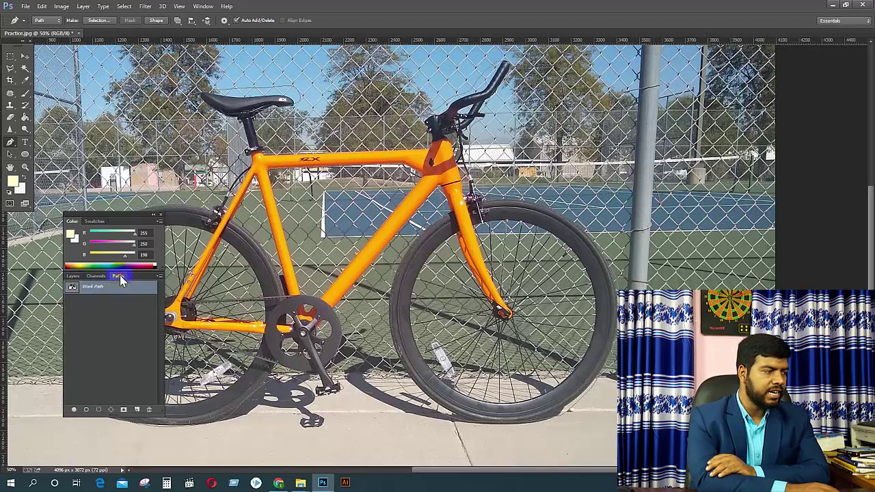
pyautogui.click(80, 293)
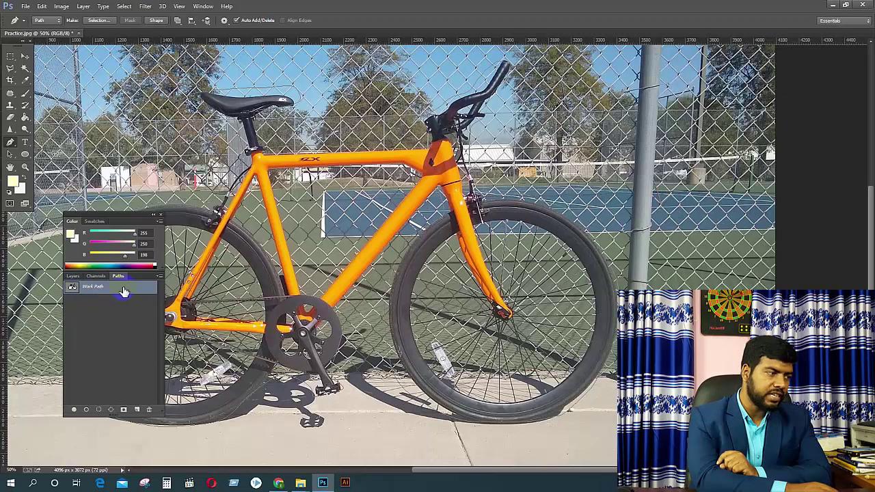
pyautogui.click(116, 320)
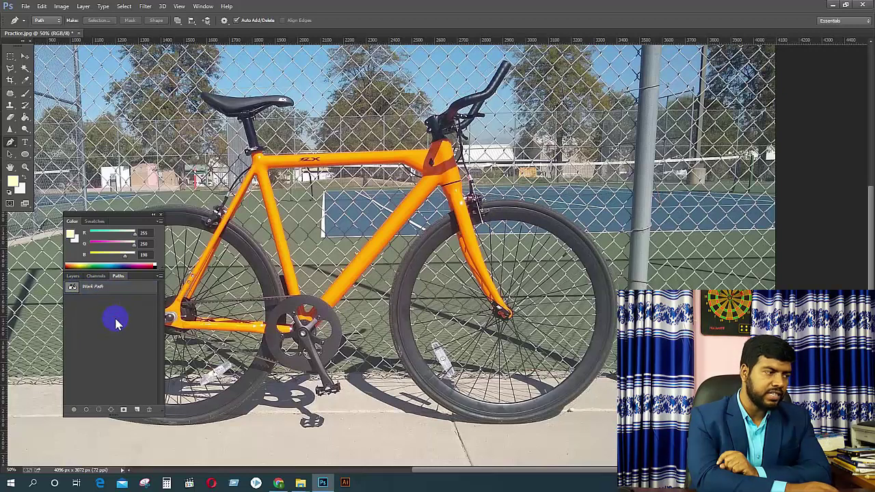
pyautogui.click(574, 341)
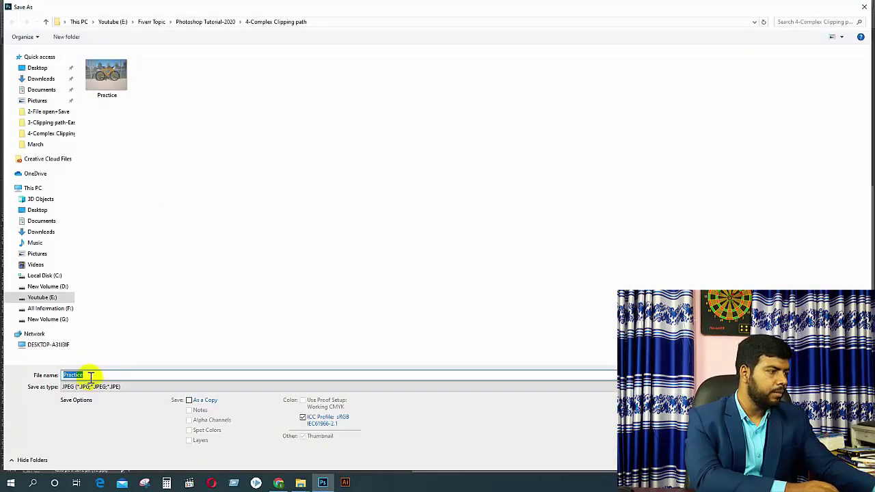
# - Save the image as a JPEG named Practice-Edit at maximum quality 12, and close the document
pyautogui.click(90, 375)
pyautogui.write('-Edit')
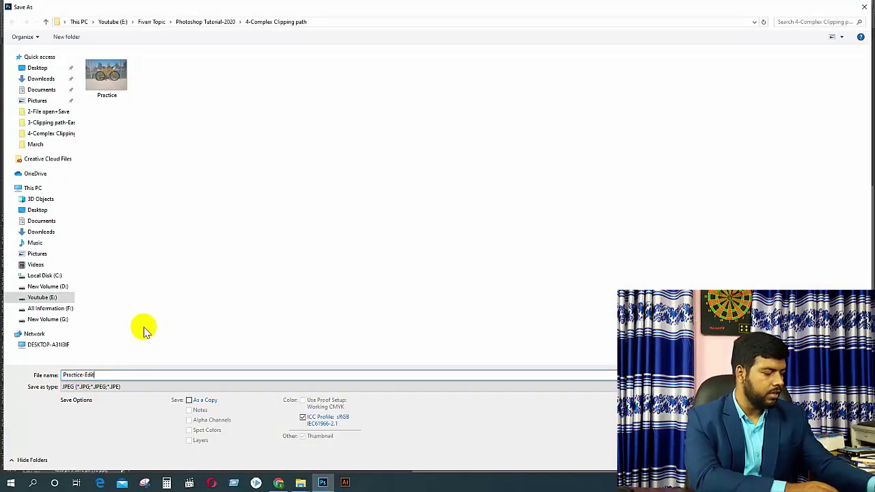
pyautogui.press('Return')
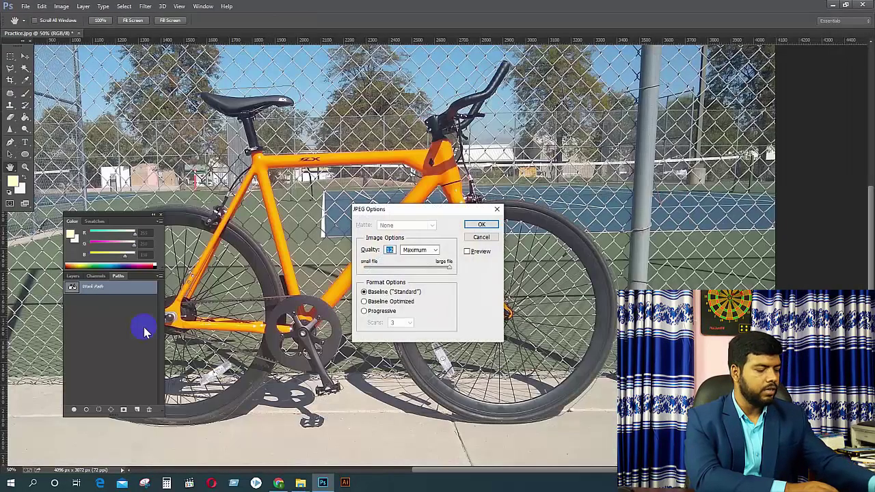
pyautogui.press('Return')
pyautogui.click(86, 34)
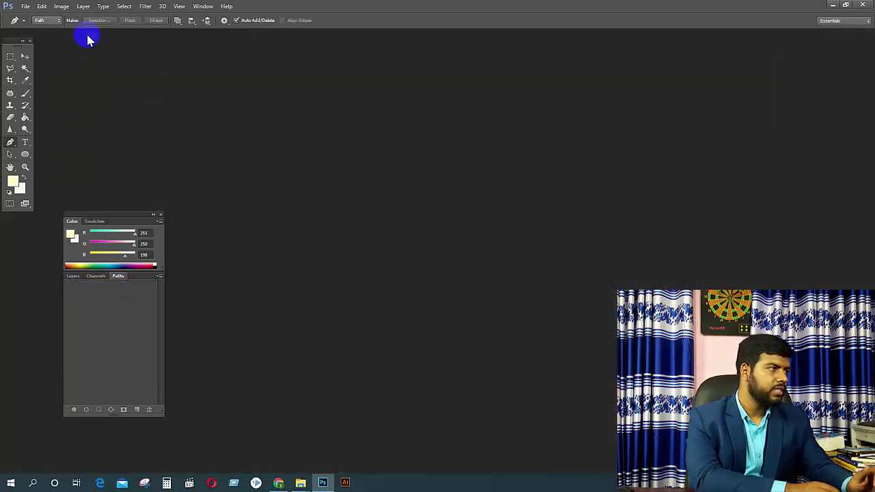
# - Switch to File Explorer and open Practice-Edit from the 4-Complex Clipping path folder in Photoshop
pyautogui.click(300, 483)
pyautogui.click(259, 465)
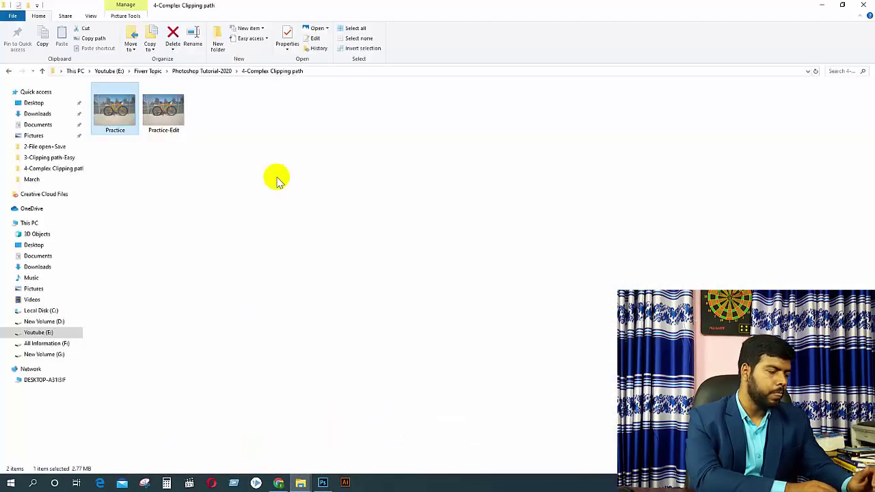
pyautogui.click(167, 123)
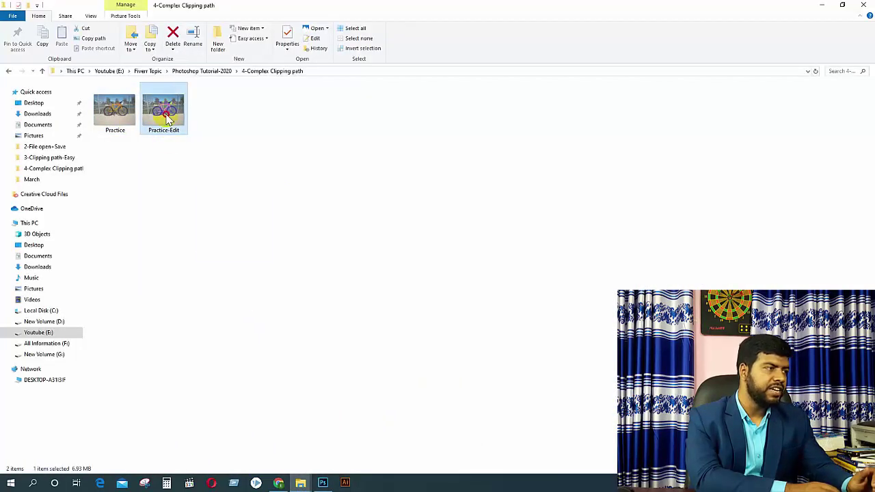
pyautogui.moveTo(167, 120); pyautogui.dragTo(322, 222)
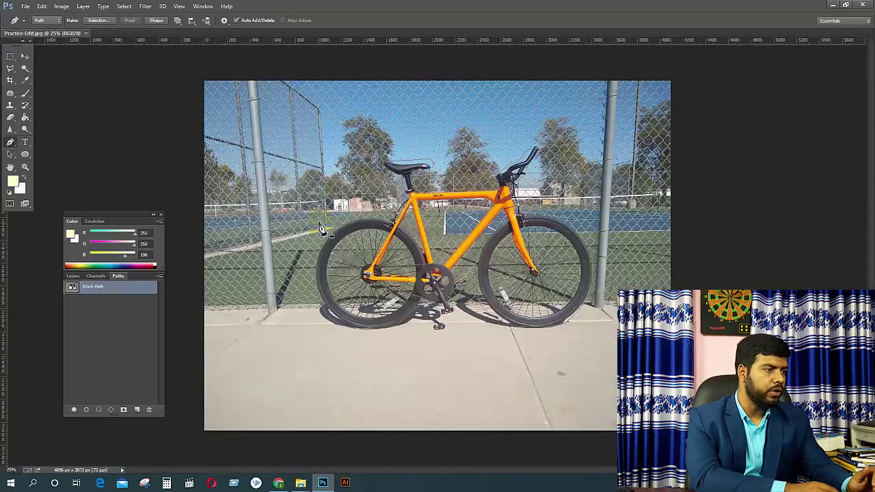
# - Check the saved work path by loading it as a selection, deselecting it, and activating the path again
pyautogui.keyDown('ctrl'); pyautogui.click(72, 288); pyautogui.keyUp('ctrl')
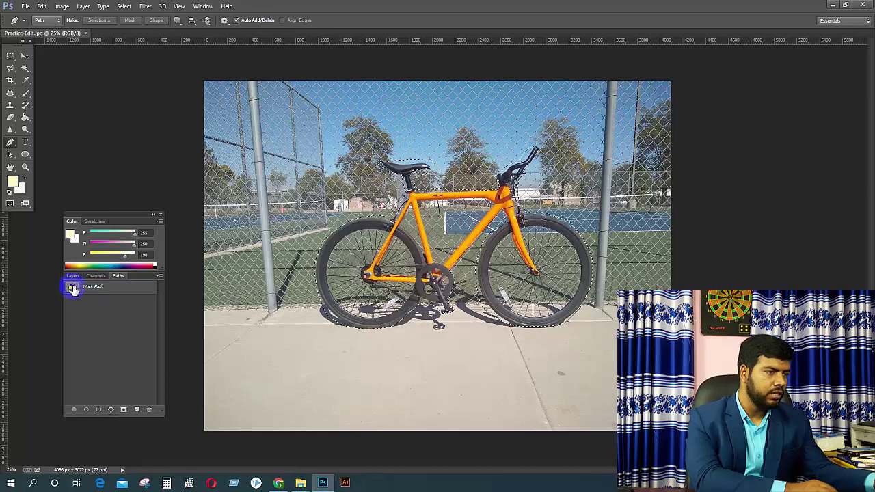
pyautogui.hotkey('ctrl', 'd')
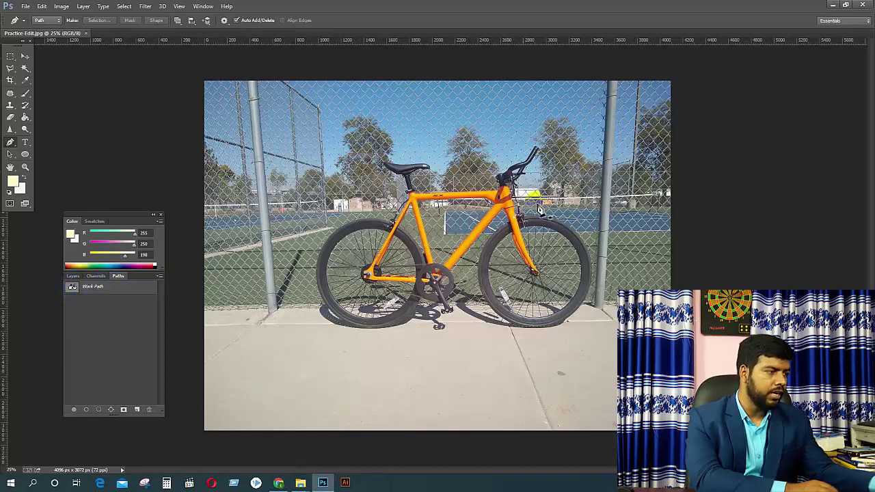
pyautogui.click(99, 289)
# - Convert the locked Background into a regular layer with the default settings
pyautogui.click(74, 277)
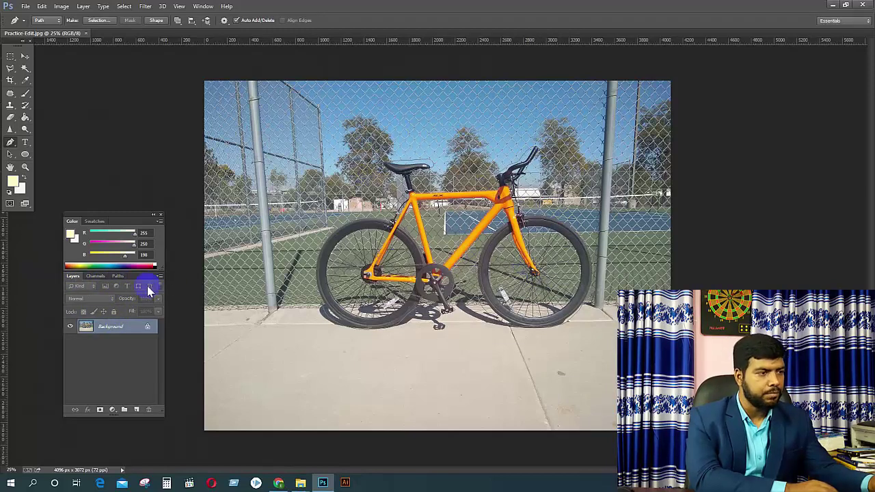
pyautogui.click(118, 275)
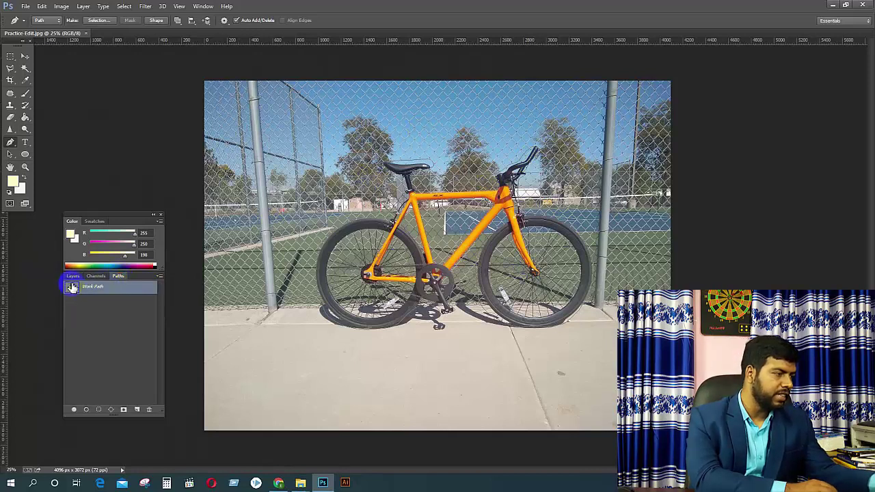
pyautogui.click(72, 275)
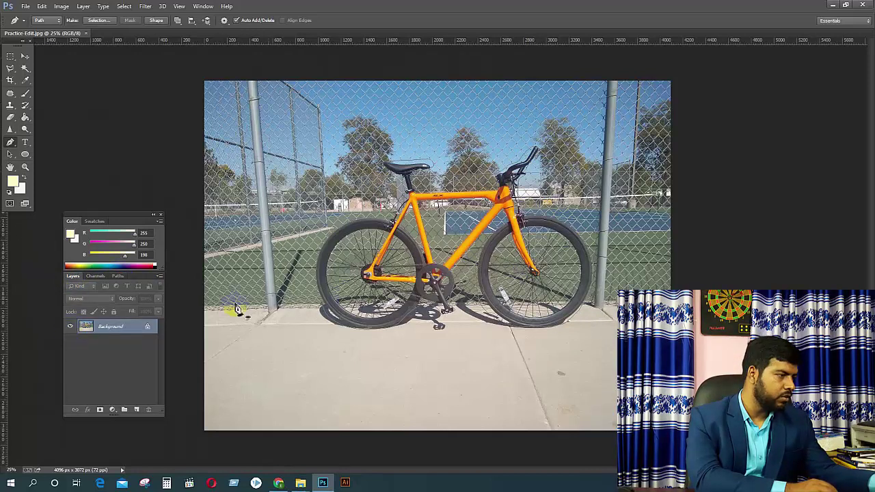
pyautogui.doubleClick(150, 324)
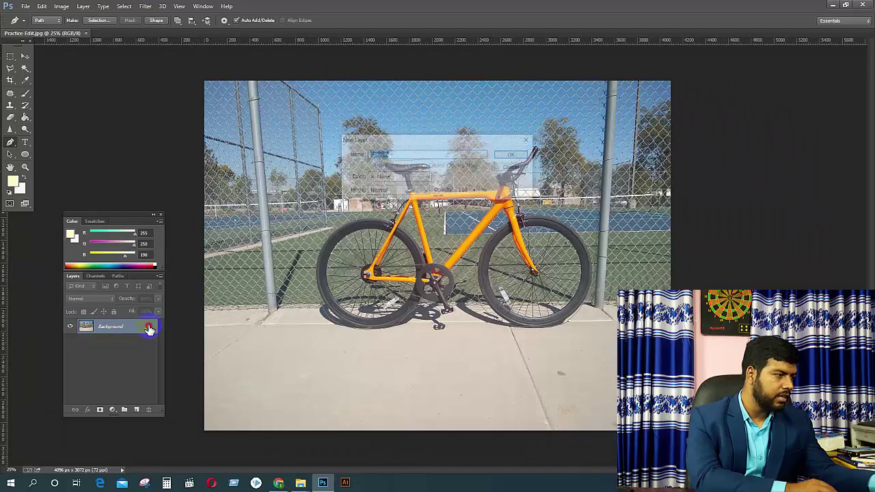
pyautogui.click(513, 154)
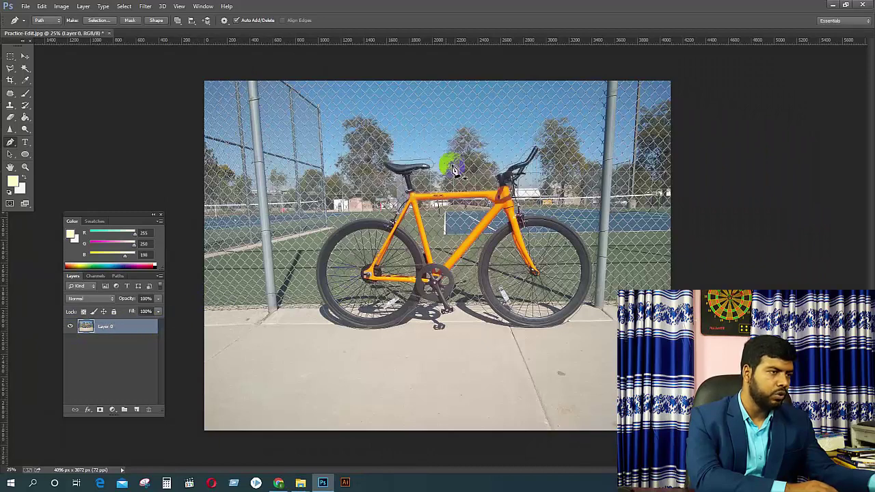
# - Hide the photo layer to inspect the bicycle path outline on transparency, and show the layer again
pyautogui.click(71, 329)
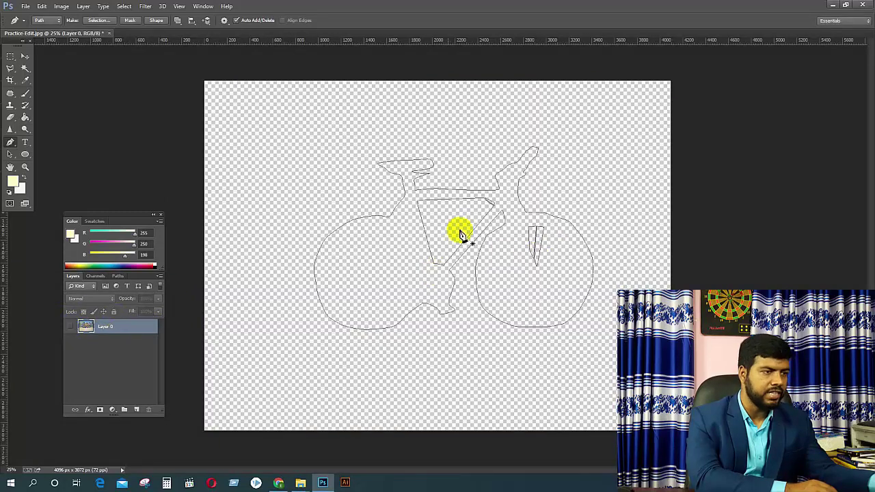
pyautogui.click(533, 235)
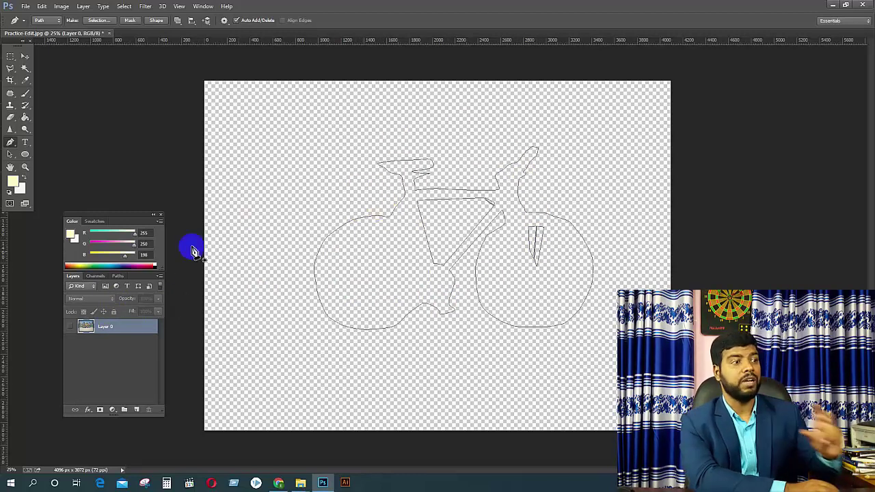
pyautogui.click(69, 327)
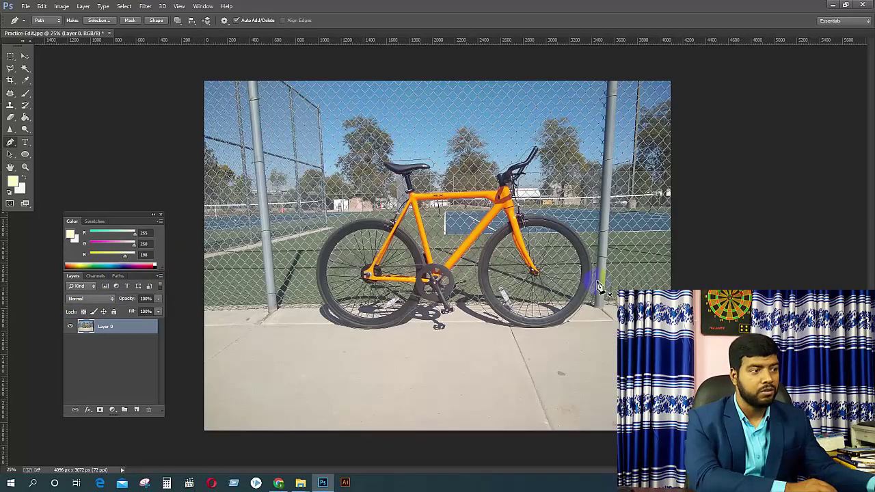
# - Examine the front wheel and its spoke area up close at 100% zoom
pyautogui.scroll(6, 593, 284)
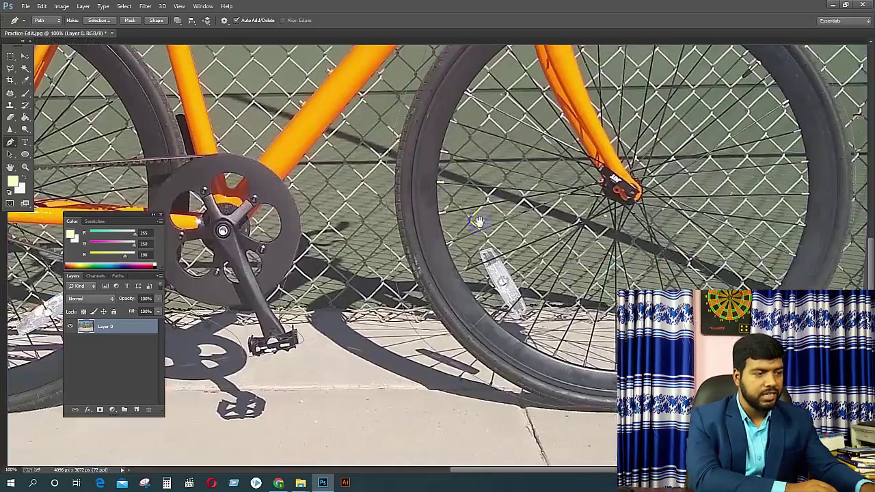
pyautogui.moveTo(534, 258); pyautogui.dragTo(479, 223)
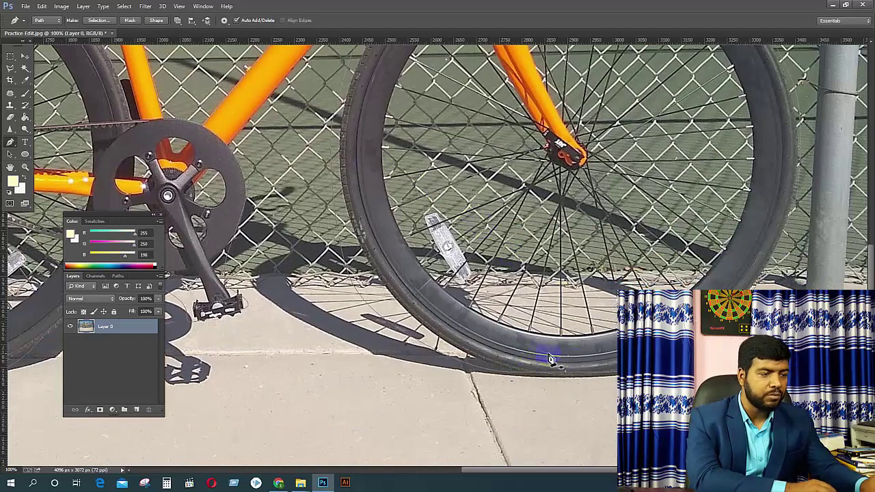